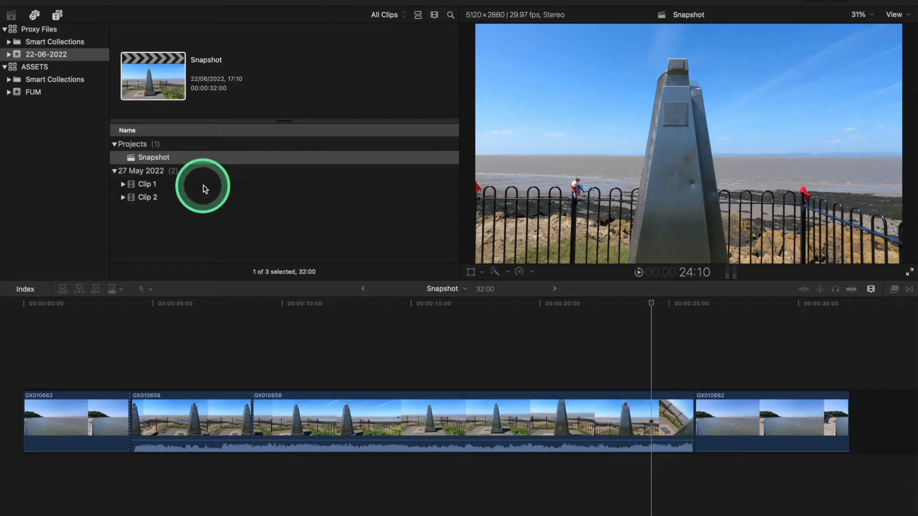
Select the Snapshot project and skim its timeline at roughly 10, 19 and 23 seconds.
click(154, 156)
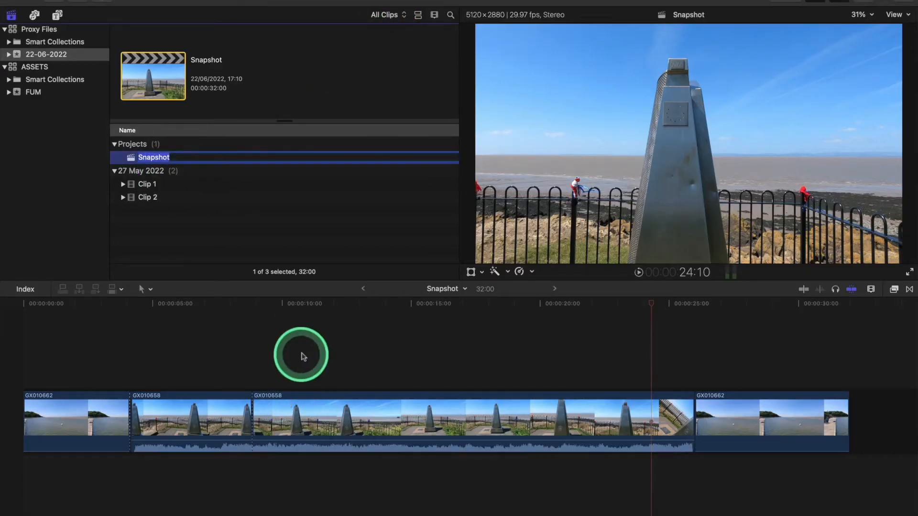
click(302, 351)
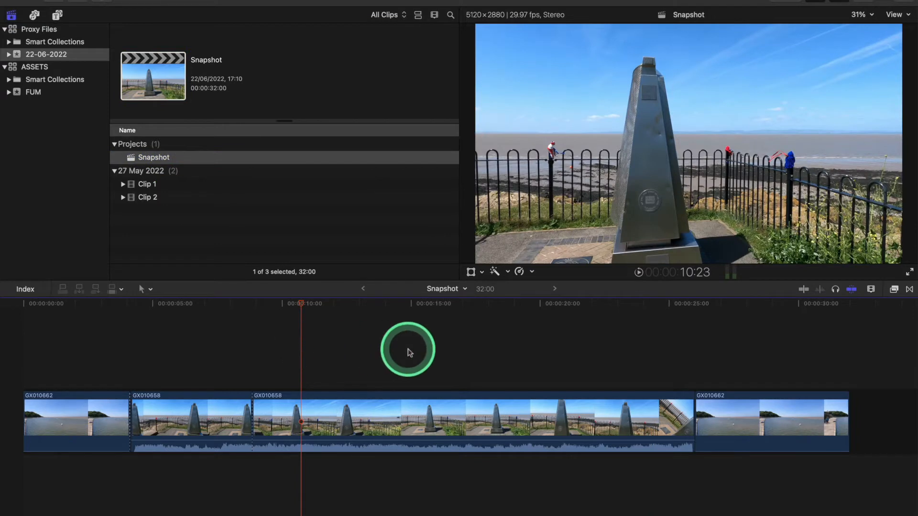
click(523, 360)
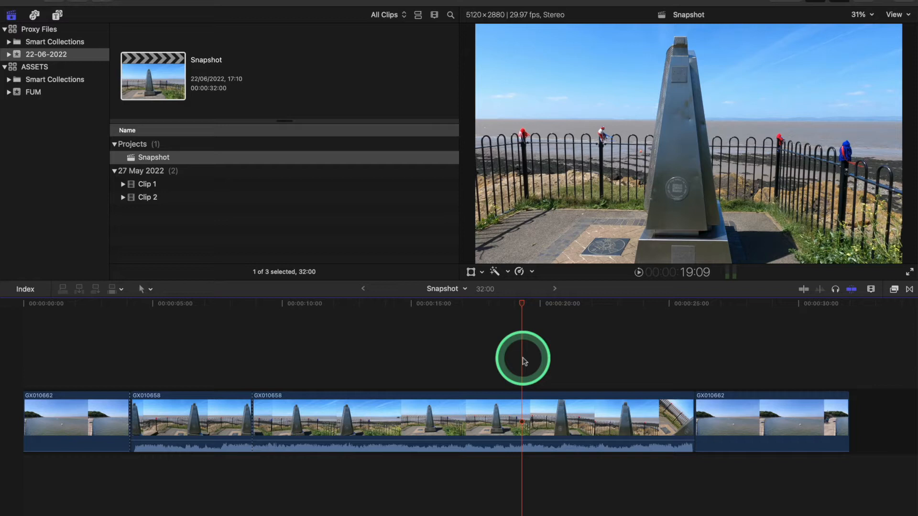
click(619, 352)
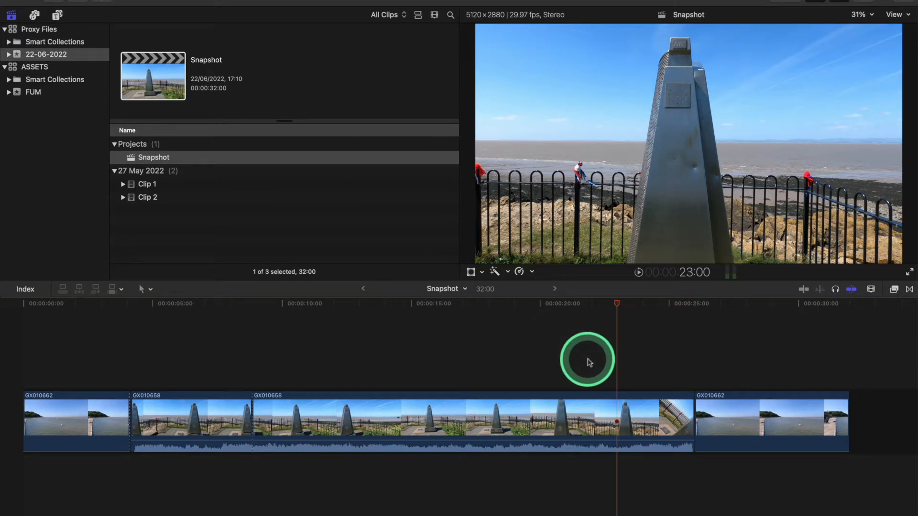
Duplicate the project via Duplicate Project As…, keeping the default name with ' copy' appended.
right_click(165, 160)
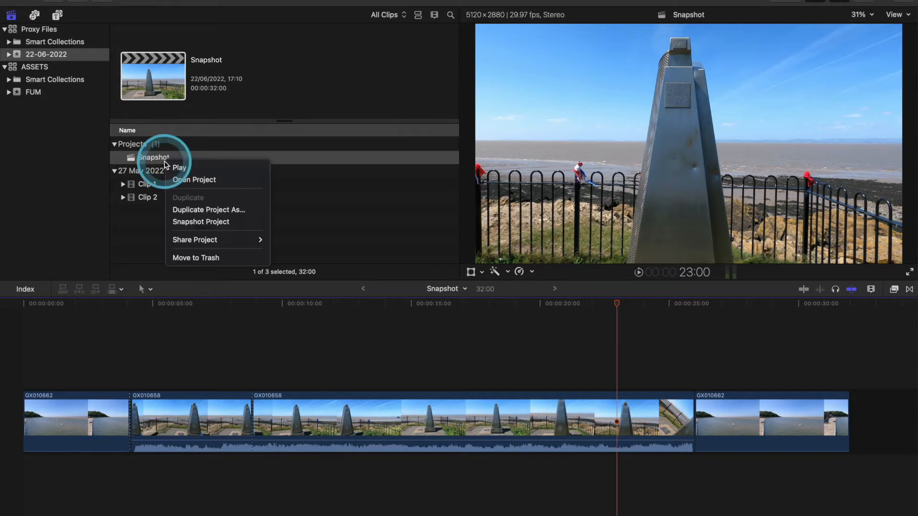
click(209, 209)
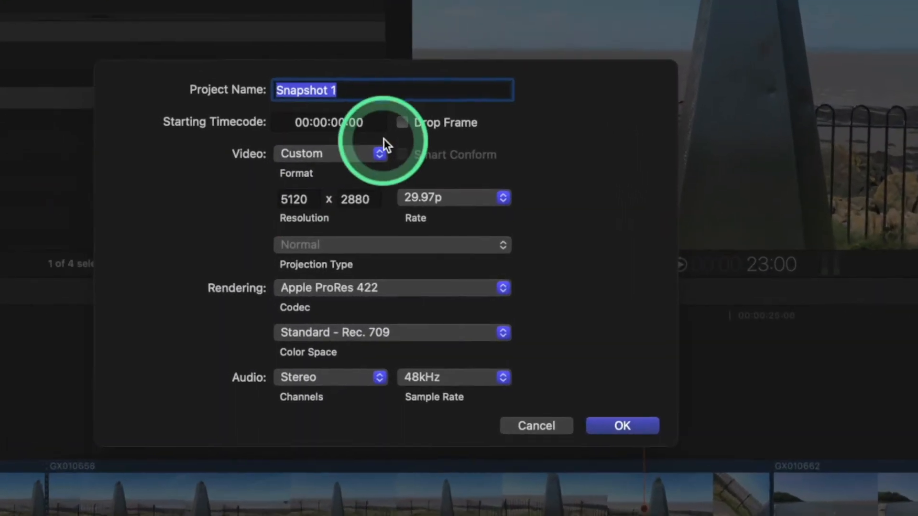
click(373, 85)
text(cop)
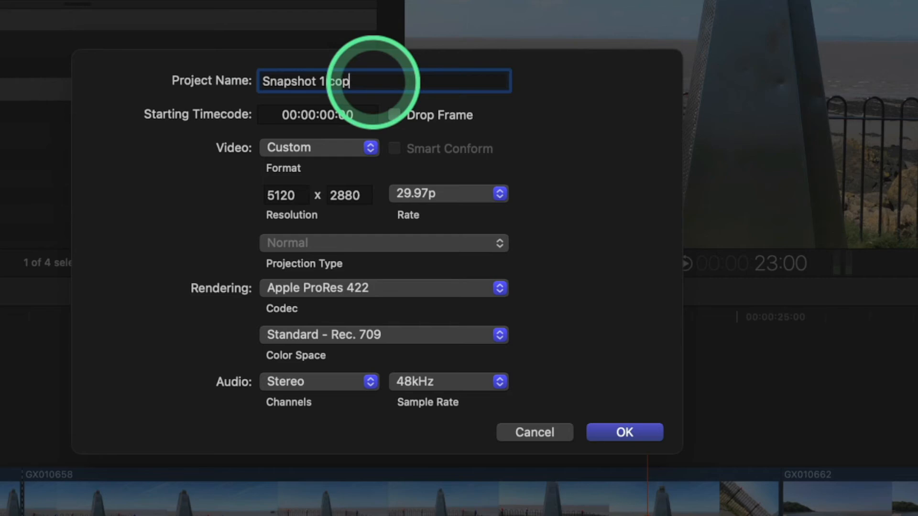
text(y)
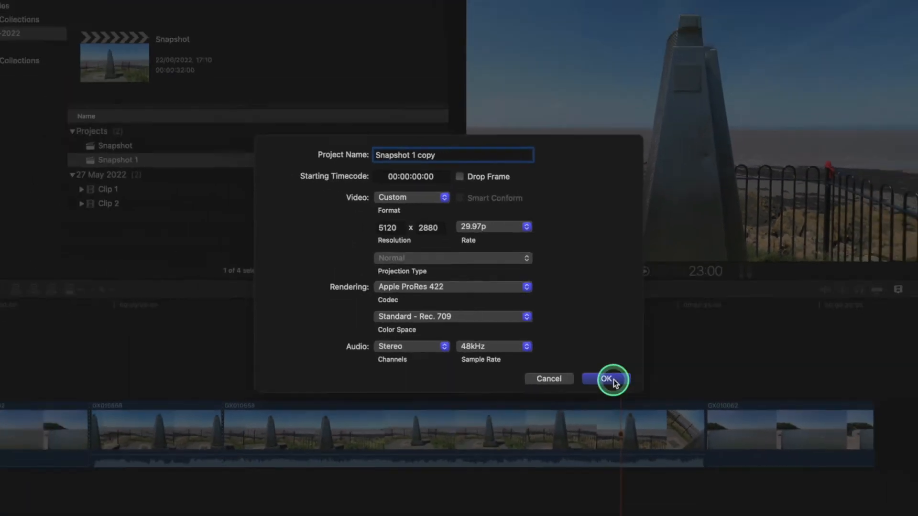
click(614, 382)
Review the Snapshot 1 copy project by skimming several points in its timeline.
double_click(194, 168)
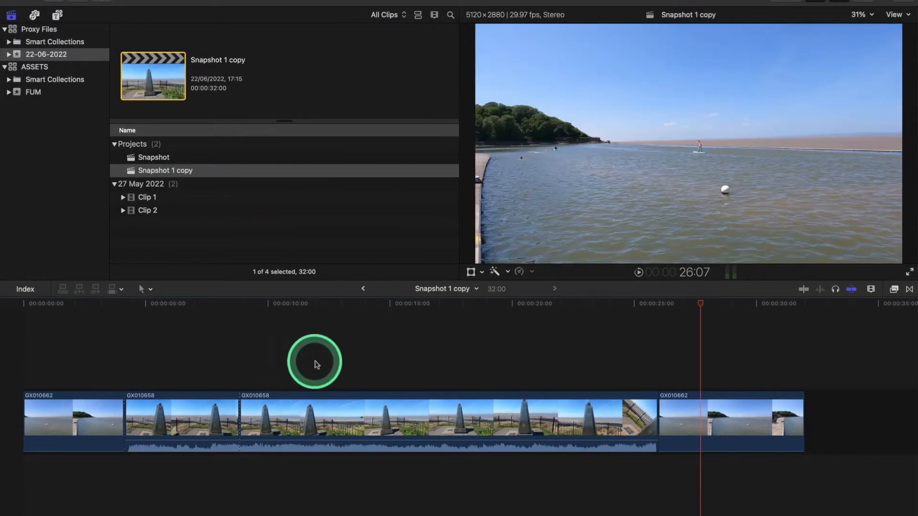
click(315, 365)
click(491, 371)
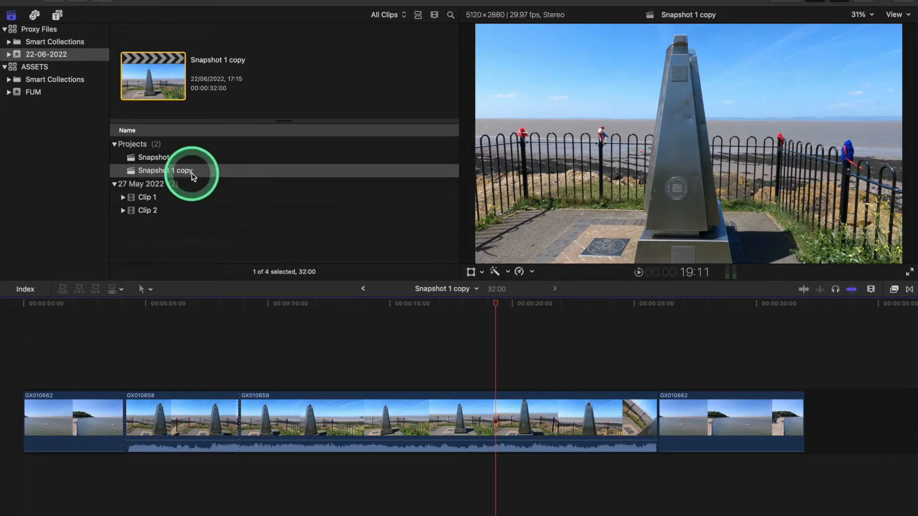
click(396, 409)
double_click(153, 158)
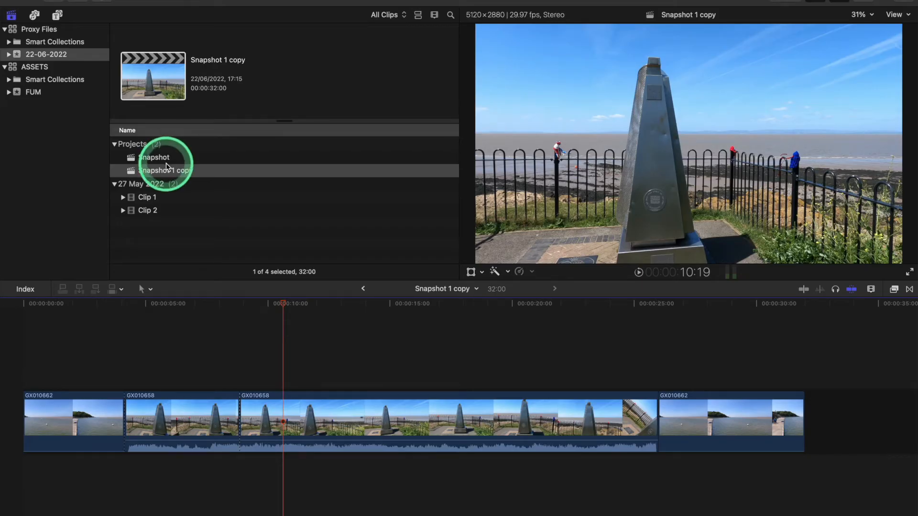
Reopen the original Snapshot project and move Snapshot 1 copy to the Trash.
click(154, 158)
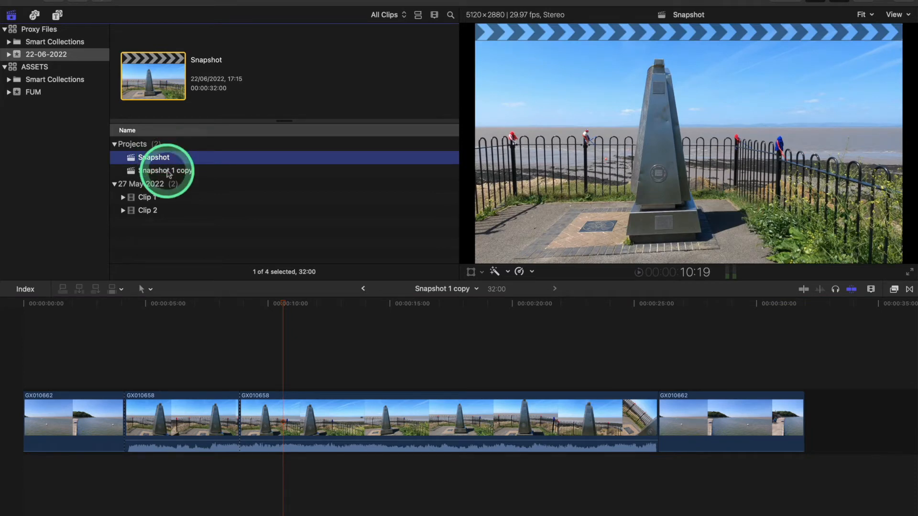
click(165, 169)
double_click(154, 157)
click(165, 170)
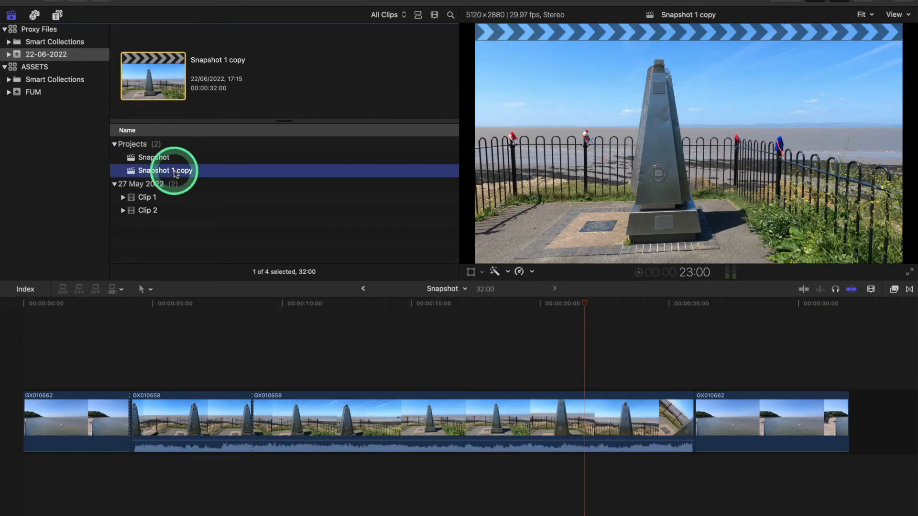
right_click(165, 170)
click(216, 265)
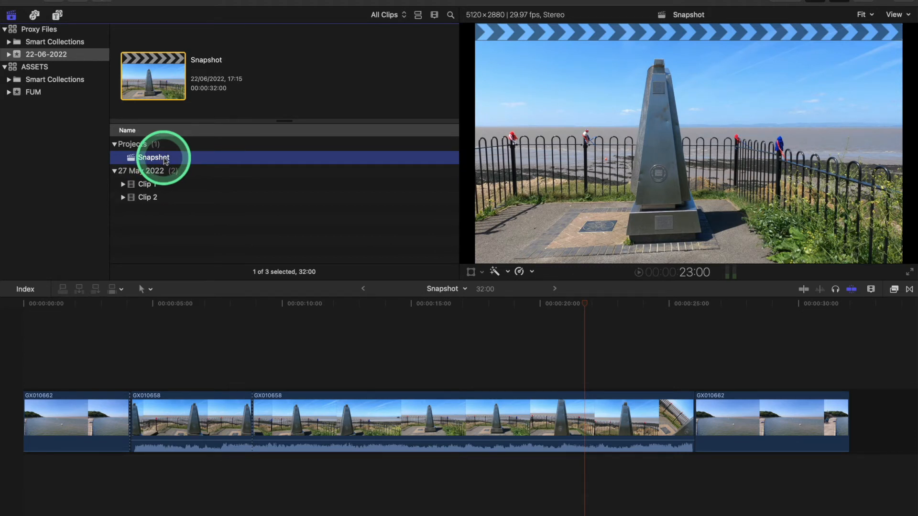
Take a Snapshot Project of Snapshot, producing 'Snapshot Snapshot 22 Jun 2022 at 17:16:16', and inspect its name.
right_click(166, 159)
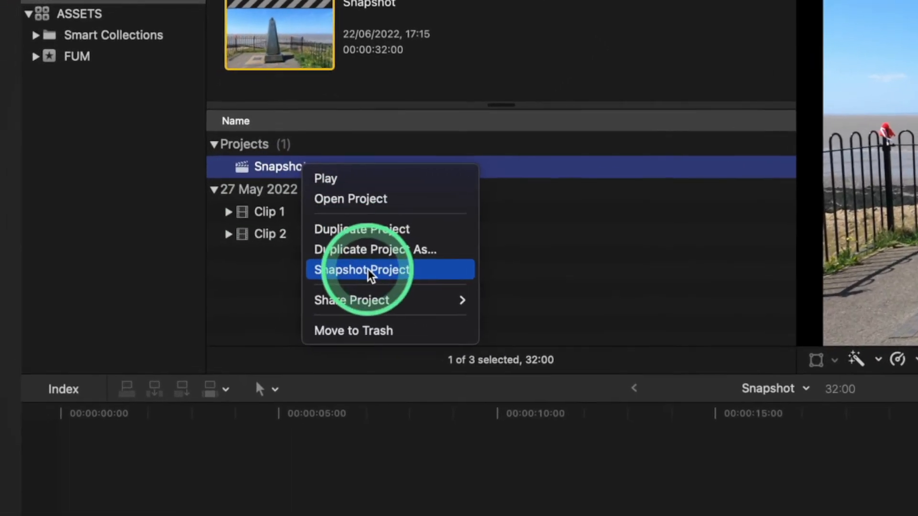
click(371, 275)
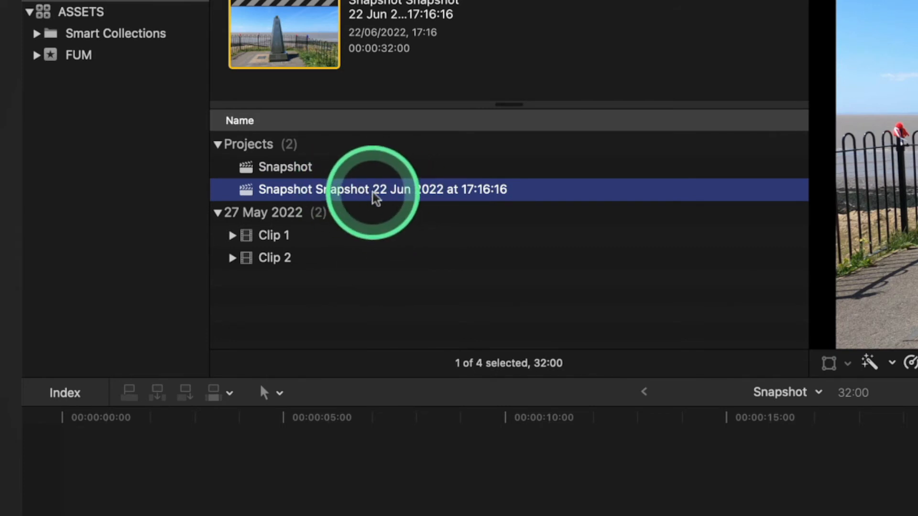
click(375, 195)
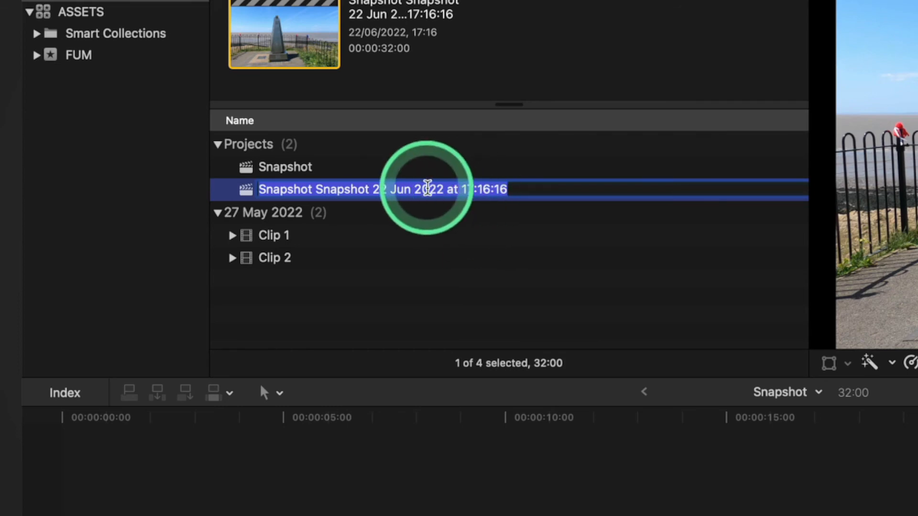
click(486, 192)
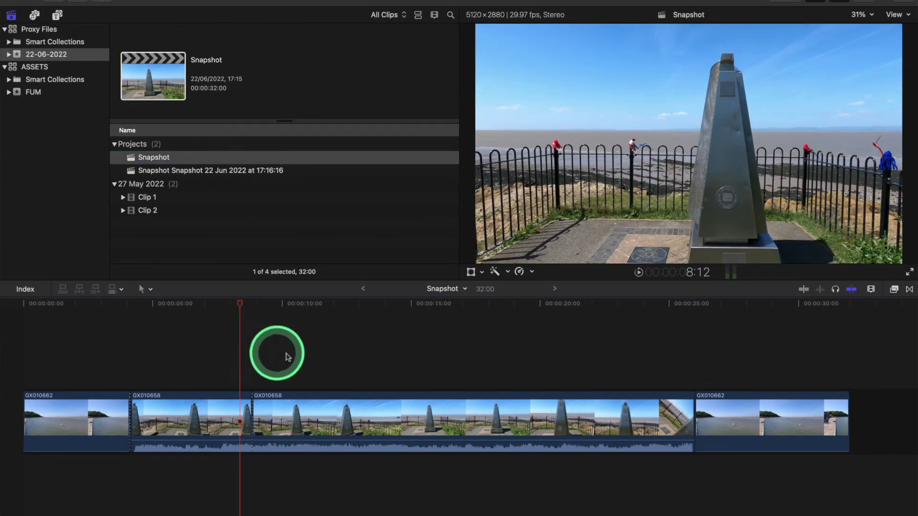
click(411, 369)
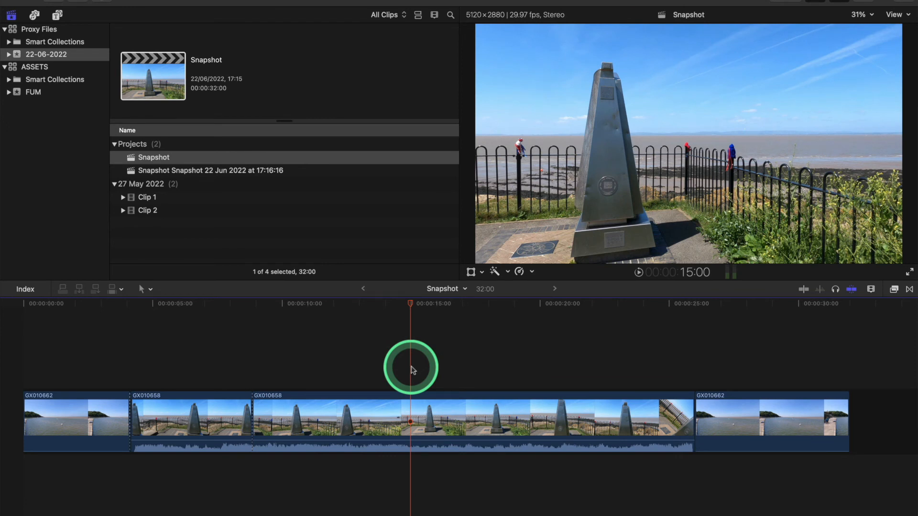
Open the 'Snapshot Snapshot 22 Jun 2022 at 17:16:16' project in the timeline.
double_click(266, 170)
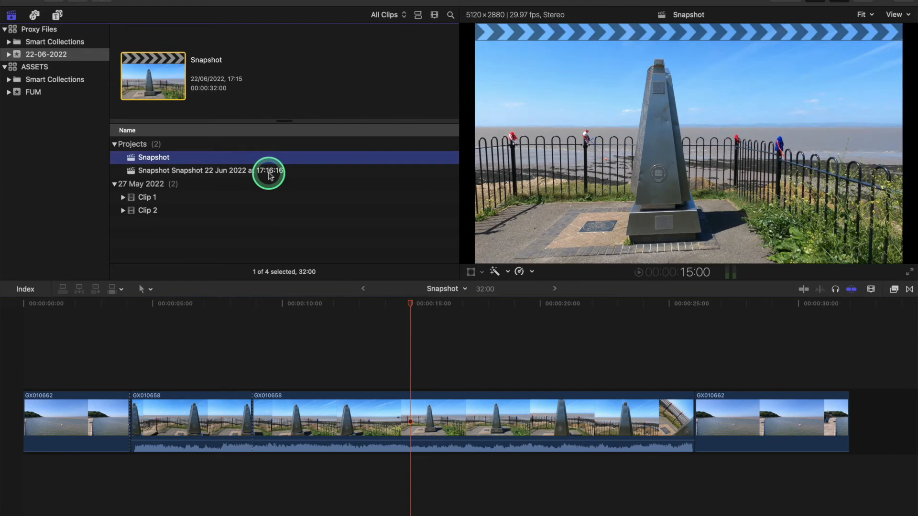